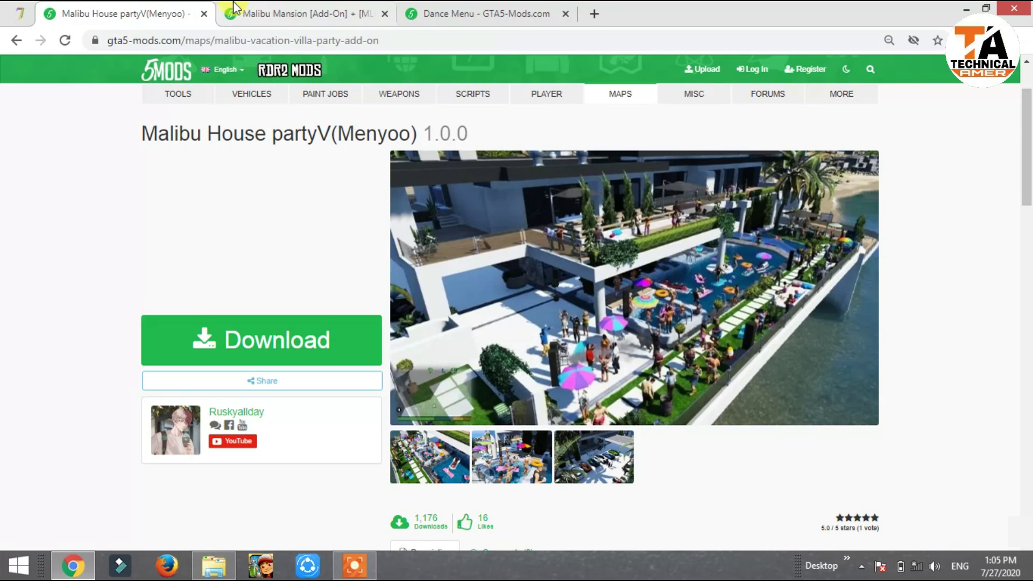
Review the Malibu Mansion and Dance Menu mod pages, then close the Dance Menu page and minimize the browser
{"action": "left_click", "coordinate": [310, 8]}
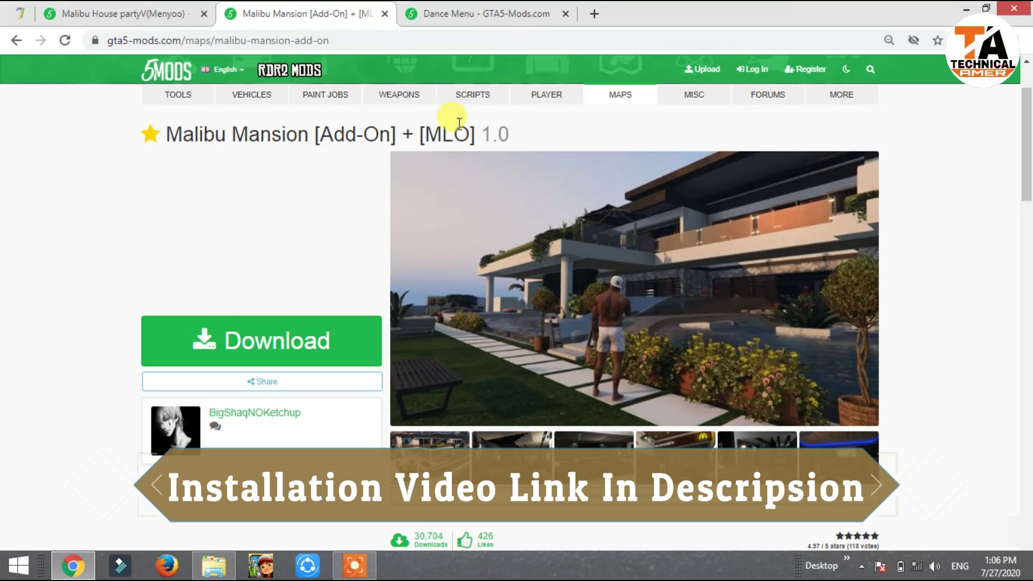
{"action": "left_click", "coordinate": [456, 13]}
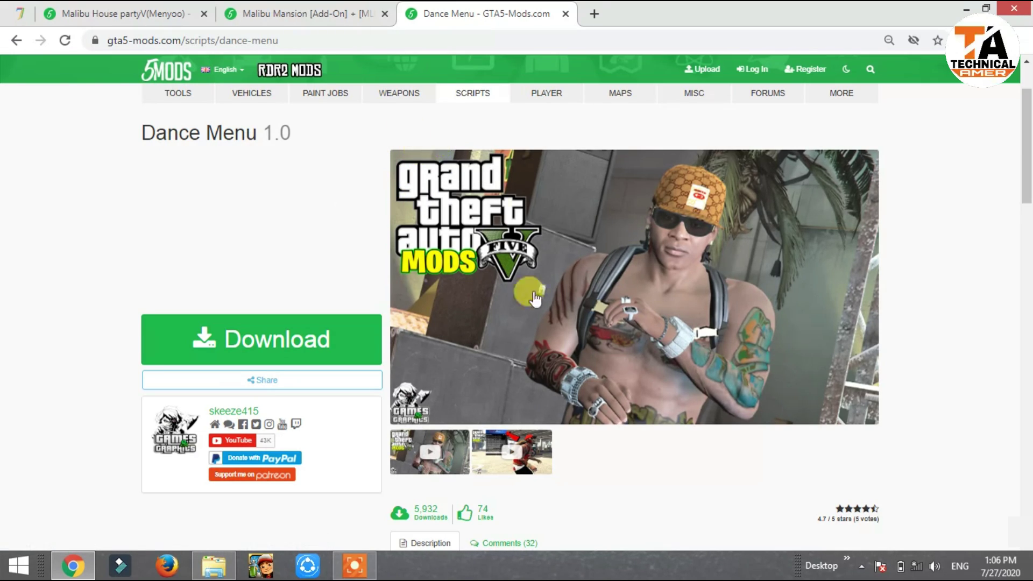
{"action": "left_click", "coordinate": [565, 14]}
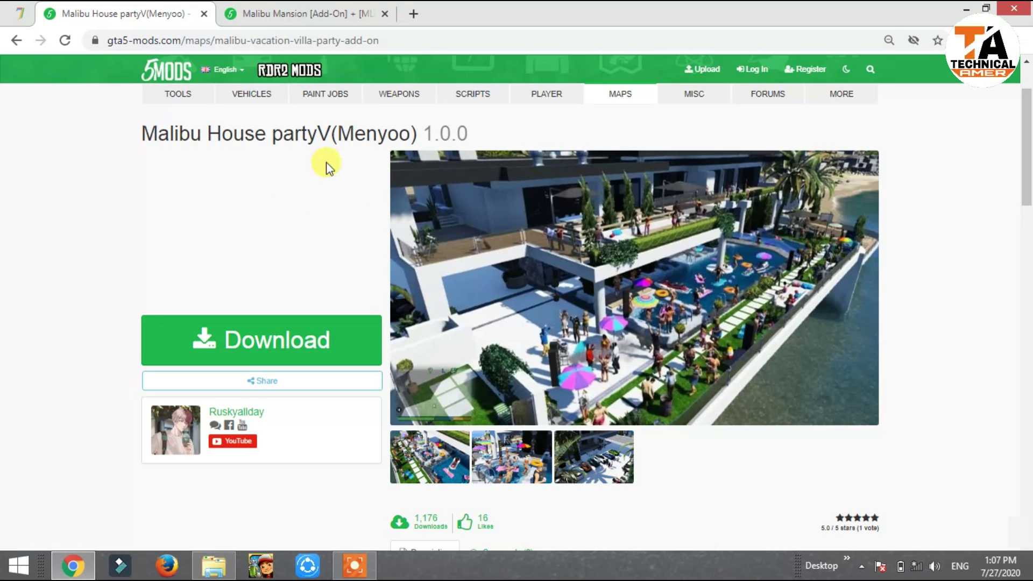
{"action": "left_click", "coordinate": [960, 8]}
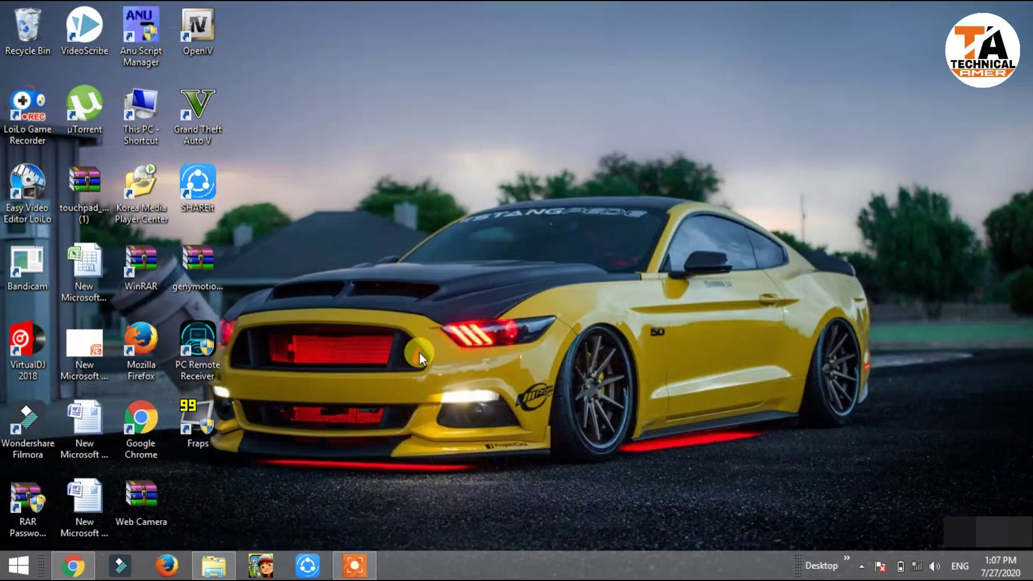
Extract the 4c79c6-Vacation GTAV archive in place inside the Gta 5 Mod Cars folder
{"action": "left_click", "coordinate": [214, 565]}
{"action": "left_click", "coordinate": [228, 245]}
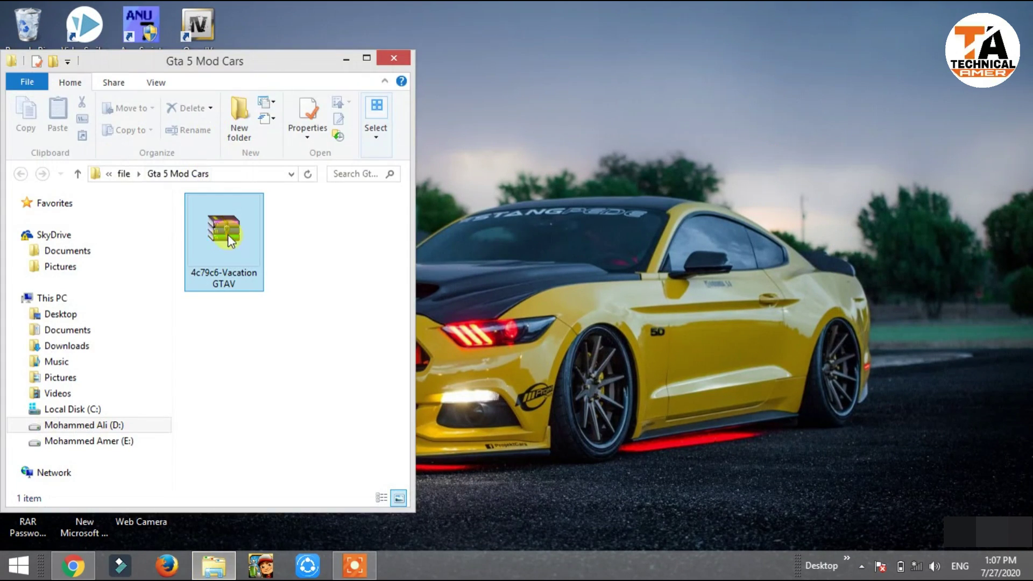
{"action": "right_click", "coordinate": [218, 238]}
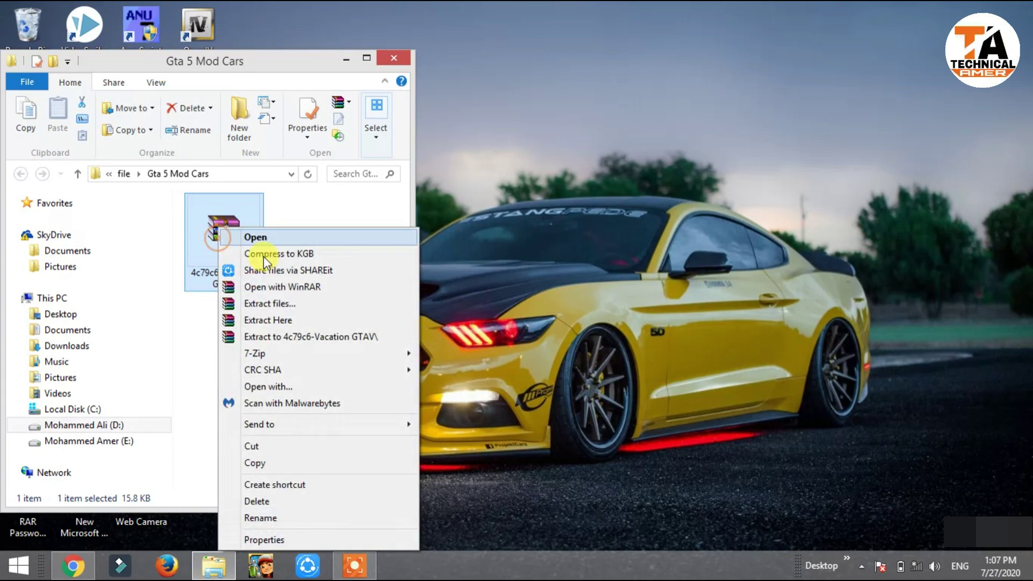
{"action": "left_click", "coordinate": [304, 319]}
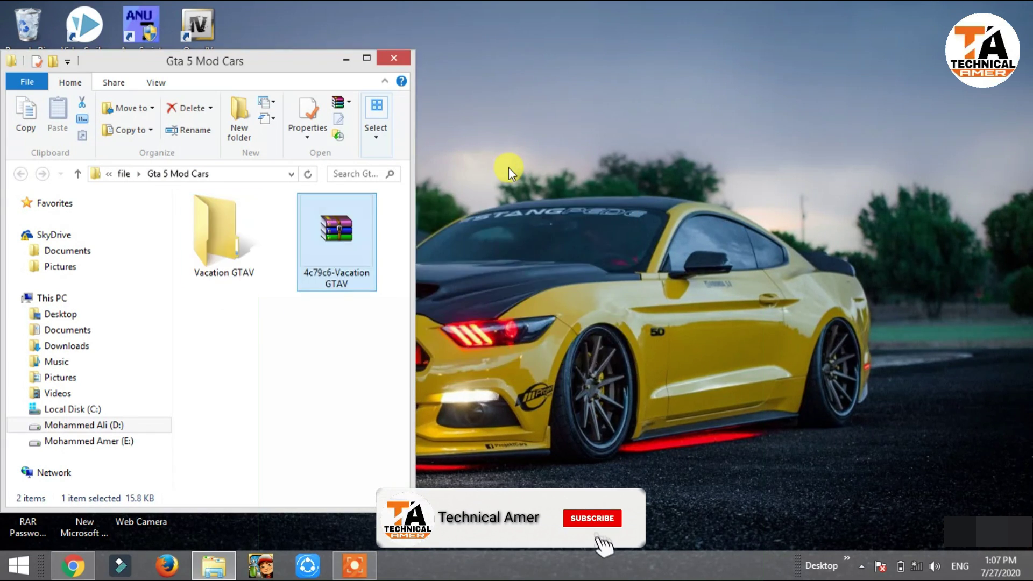
Open the extracted Vacation GTAV folder and the Grand Theft Auto V install folder, arranging their windows side by side
{"action": "double_click", "coordinate": [241, 265]}
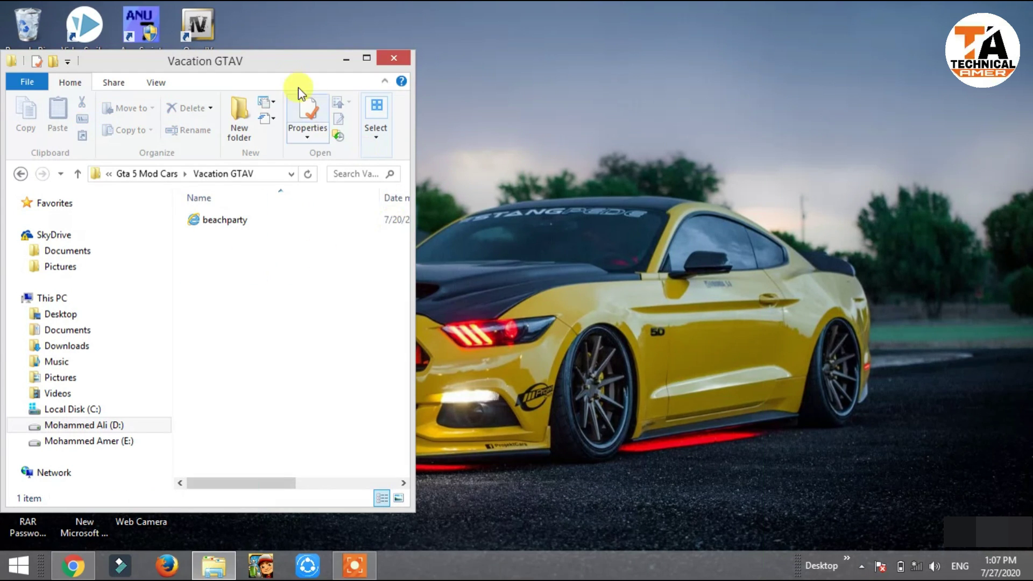
{"action": "left_click_drag", "start_coordinate": [289, 67], "coordinate": [272, 295]}
{"action": "right_click", "coordinate": [209, 105]}
{"action": "left_click", "coordinate": [253, 128]}
{"action": "left_click_drag", "start_coordinate": [293, 17], "coordinate": [931, 13]}
{"action": "left_click_drag", "start_coordinate": [629, 167], "coordinate": [390, 215]}
{"action": "left_click_drag", "start_coordinate": [498, 463], "coordinate": [496, 550]}
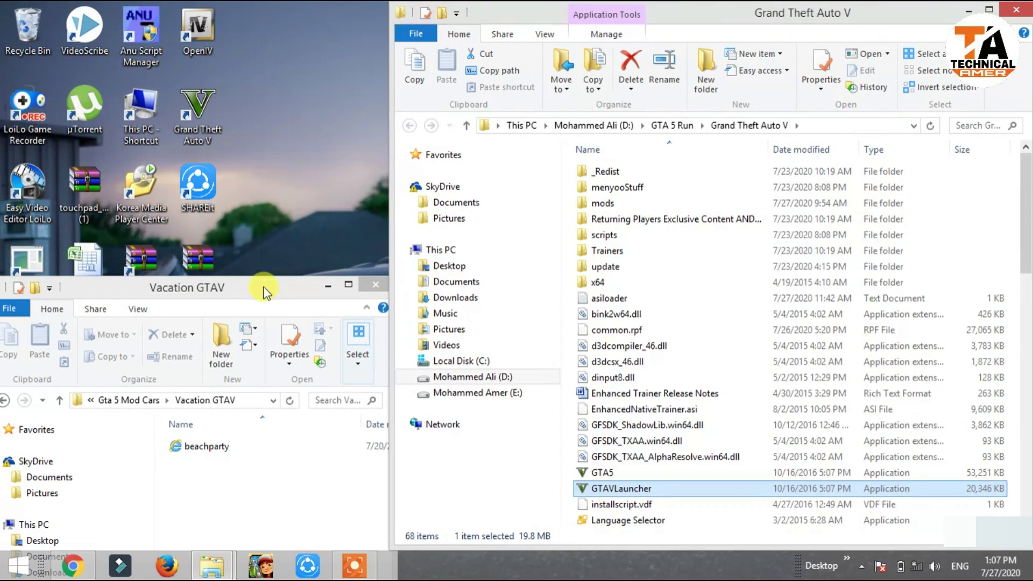
{"action": "left_click_drag", "start_coordinate": [265, 289], "coordinate": [260, 76]}
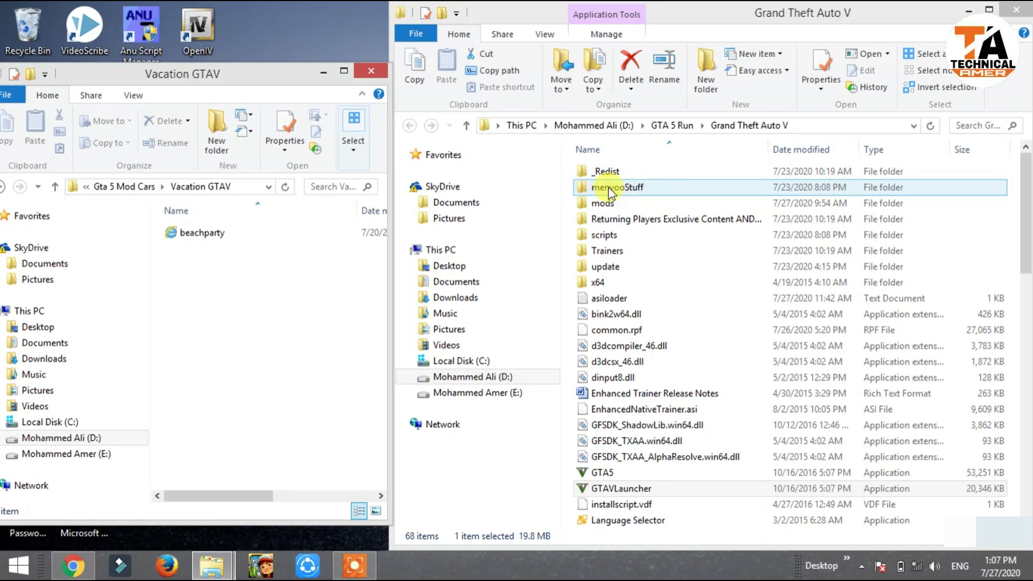
Move the beachparty file into the game's menyooStuff\Spooner folder and close both folder windows
{"action": "double_click", "coordinate": [633, 193]}
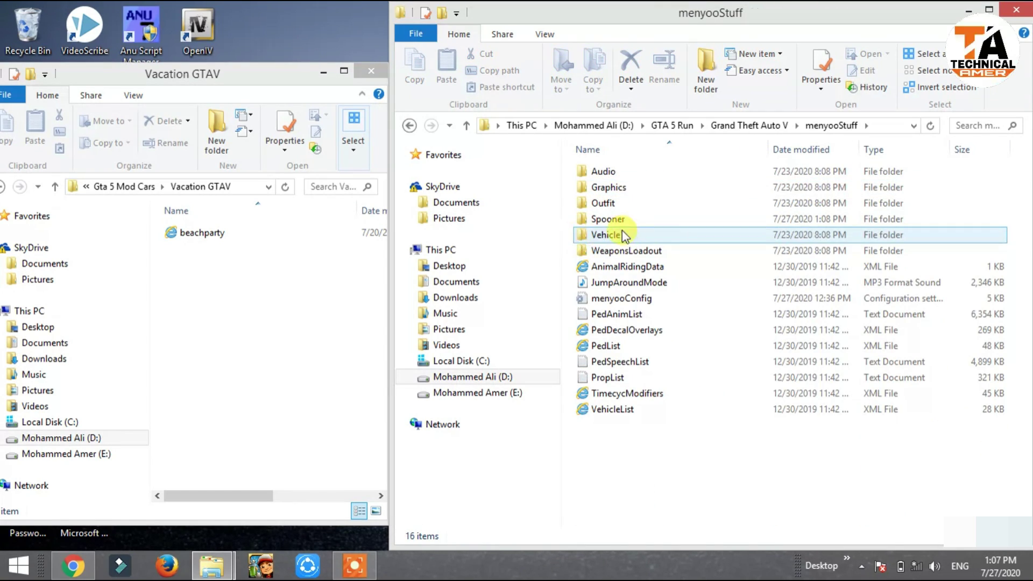
{"action": "double_click", "coordinate": [620, 215]}
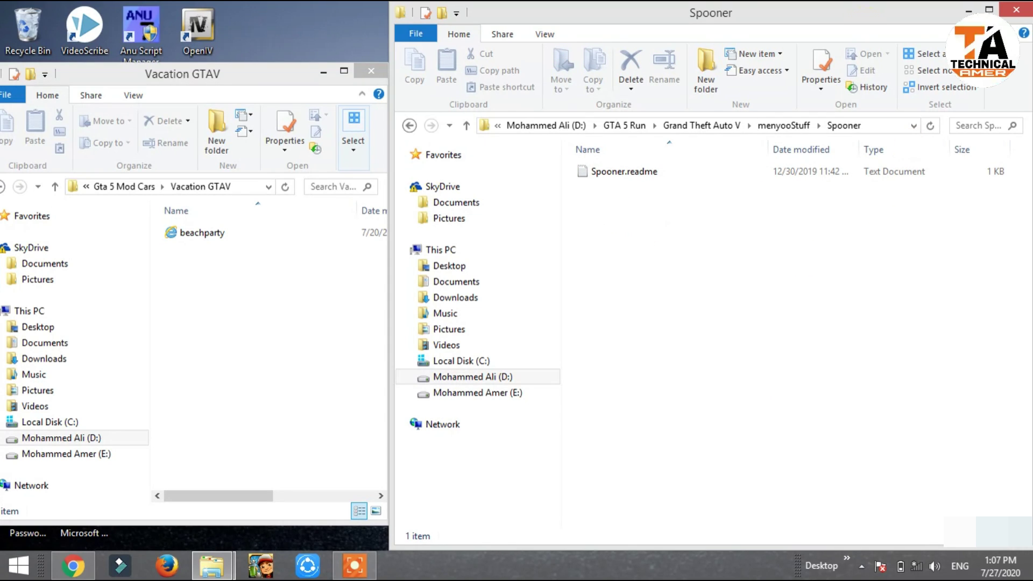
{"action": "left_click", "coordinate": [275, 319]}
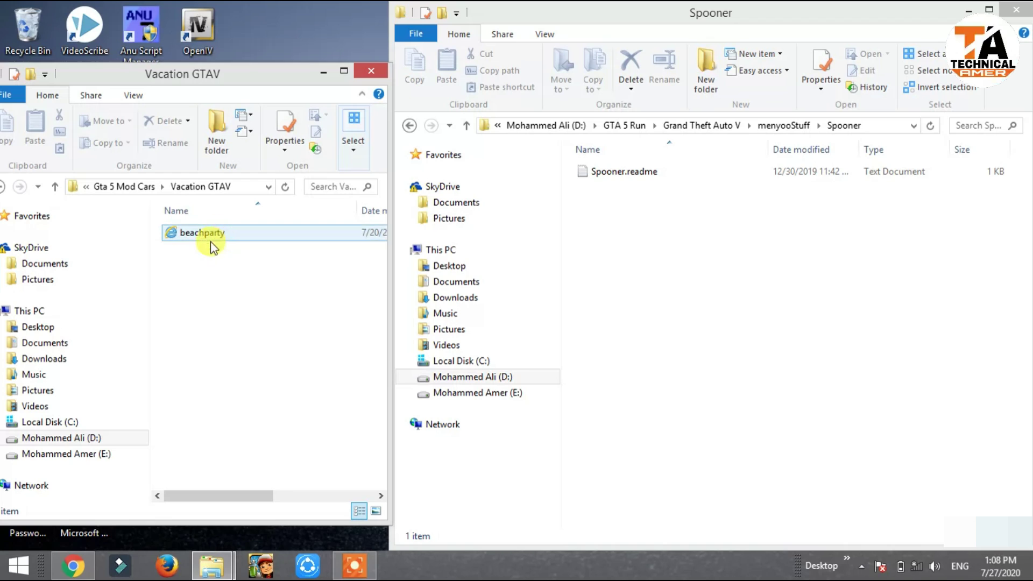
{"action": "left_click_drag", "start_coordinate": [214, 239], "coordinate": [657, 253]}
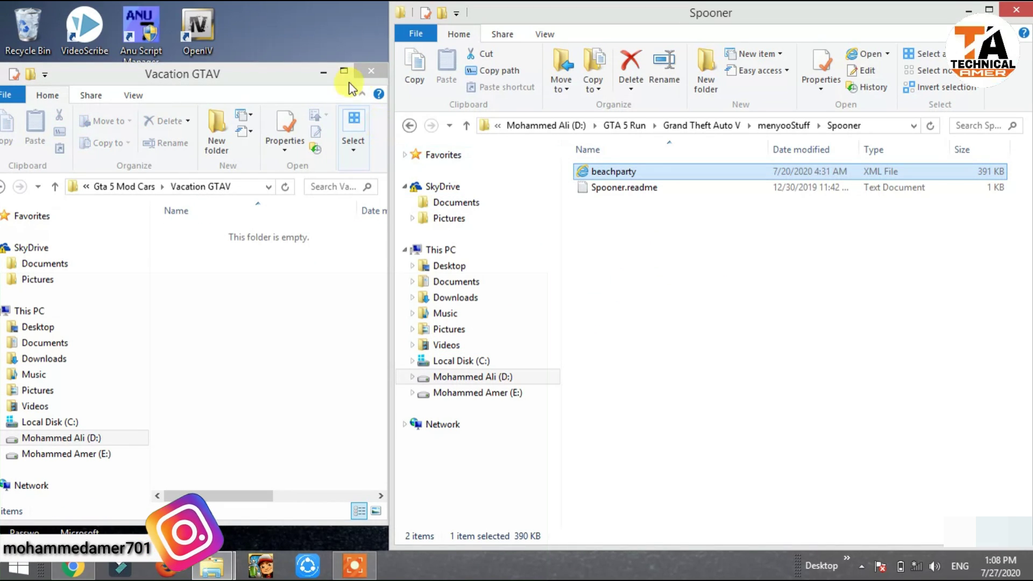
{"action": "left_click", "coordinate": [365, 77]}
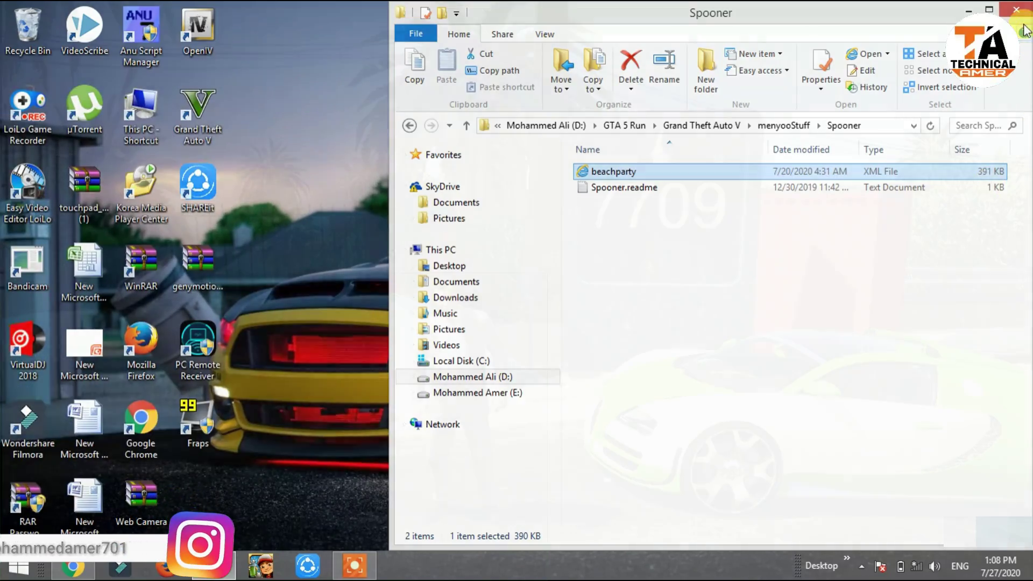
{"action": "left_click", "coordinate": [1015, 15]}
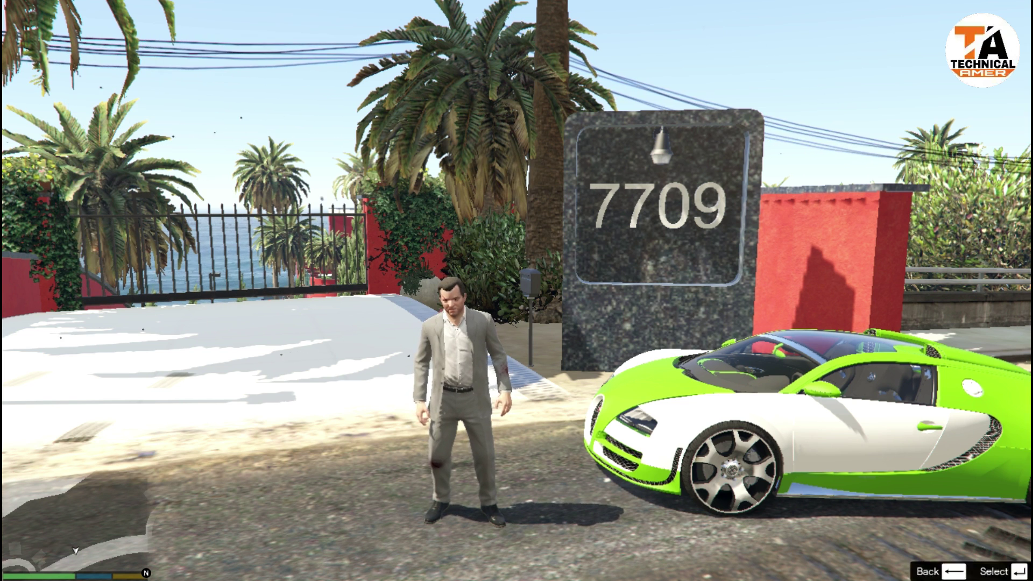
Bring up the Menyoo trainer in the game and open its Object Spooner section
{"action": "key", "text": "F8"}
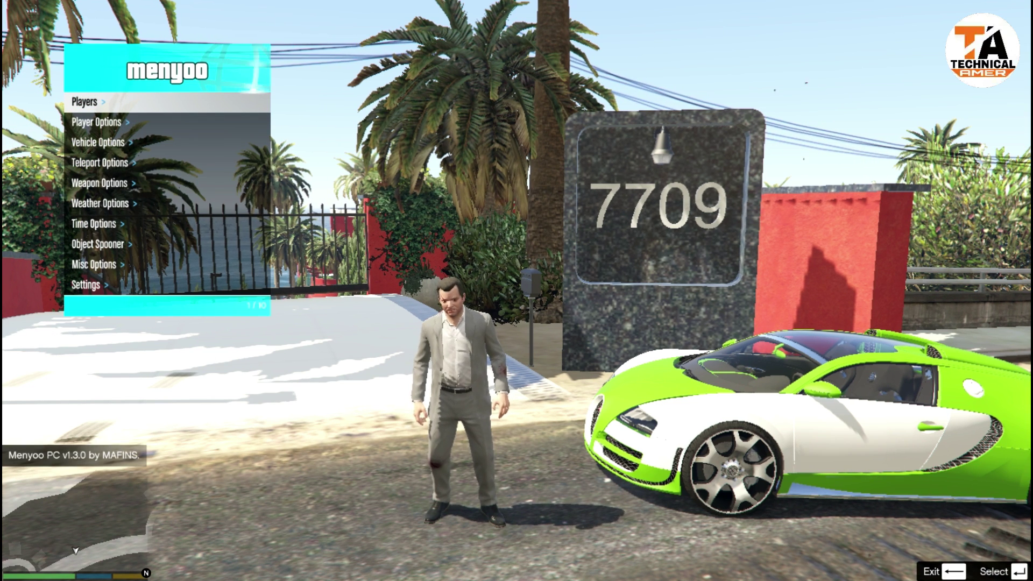
{"action": "key", "text": "Down"}
{"action": "key", "text": "Down"}
{"action": "key", "text": "Down"}
{"action": "key", "text": "Down"}
{"action": "key", "text": "Down"}
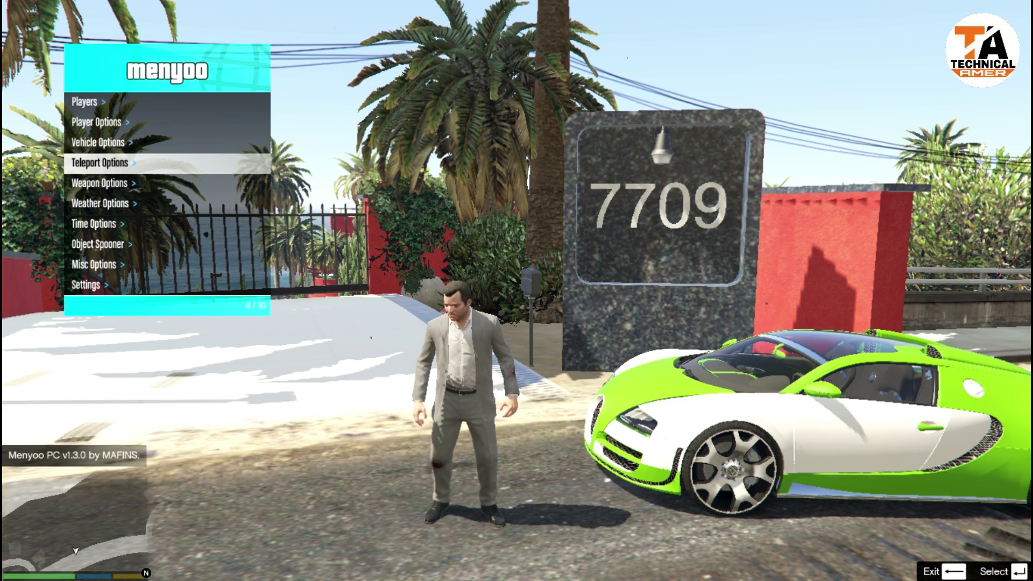
{"action": "key", "text": "Down"}
{"action": "key", "text": "Down"}
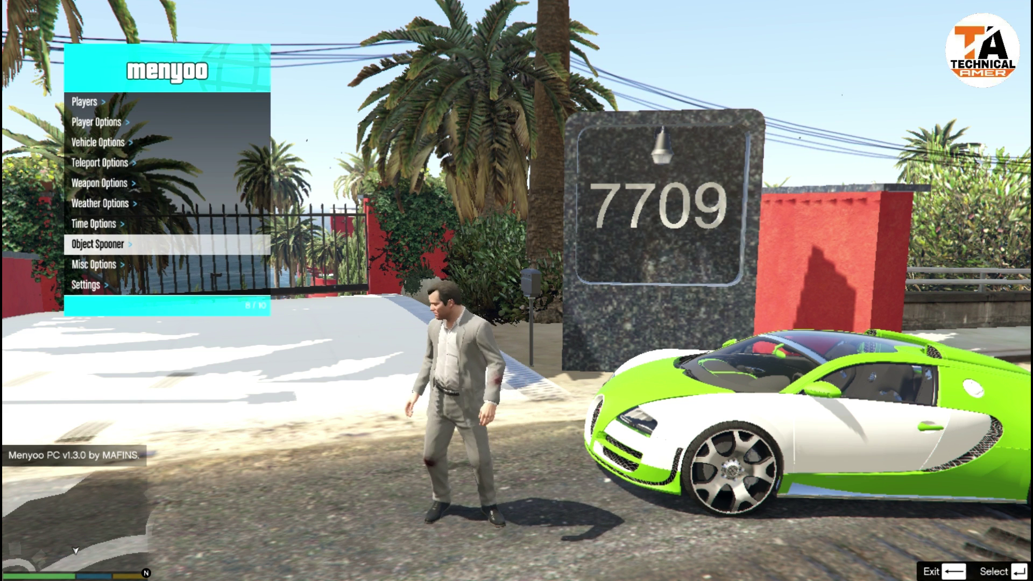
{"action": "key", "text": "Return"}
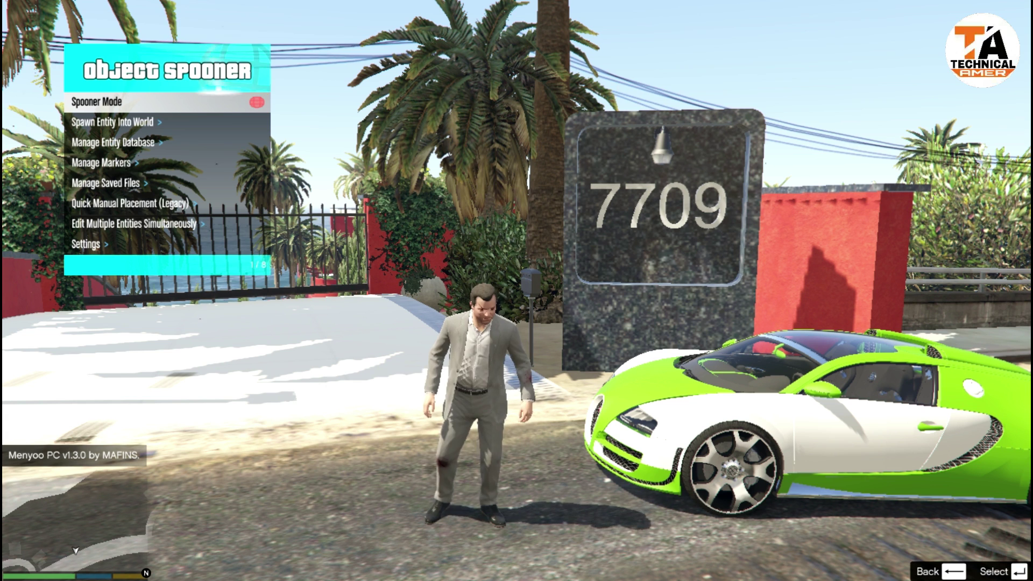
Load beachparty.xml from Object Spooner's Manage Saved Files list
{"action": "key", "text": "Down"}
{"action": "key", "text": "Down"}
{"action": "key", "text": "Down"}
{"action": "key", "text": "Down"}
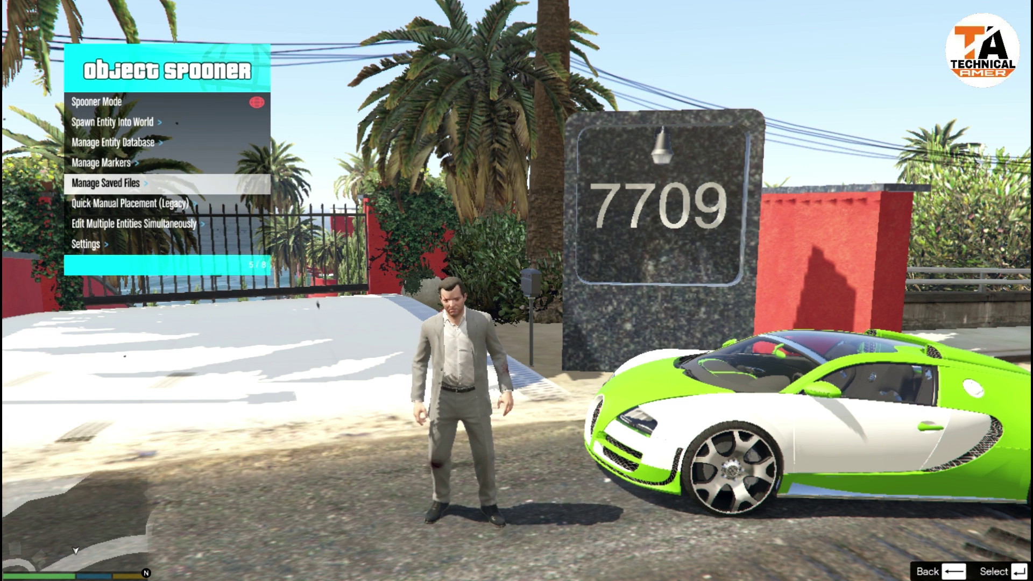
{"action": "key", "text": "Return"}
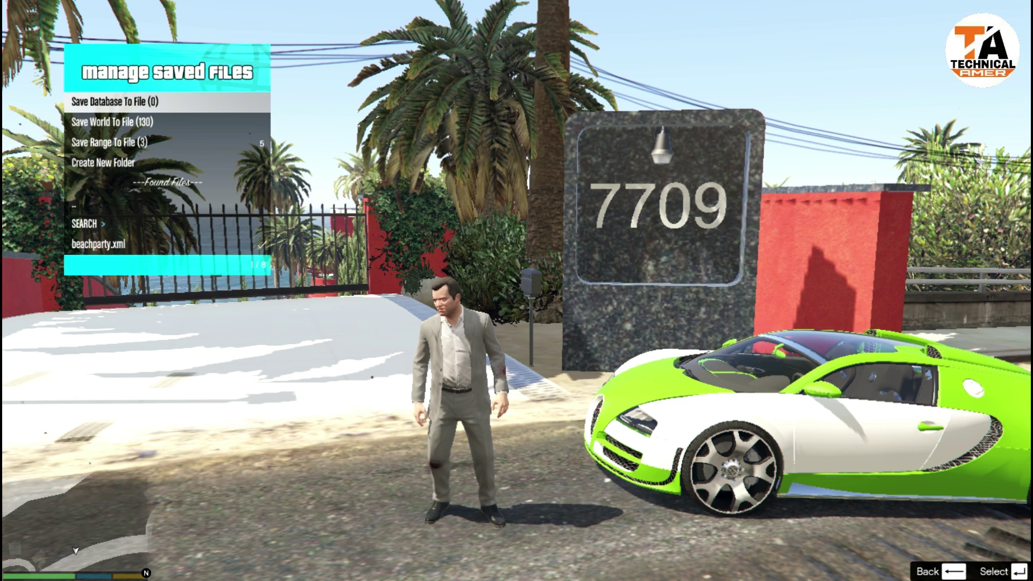
{"action": "key", "text": "Down"}
{"action": "key", "text": "Down"}
{"action": "key", "text": "Down"}
{"action": "key", "text": "Down"}
{"action": "key", "text": "Down"}
{"action": "key", "text": "Down"}
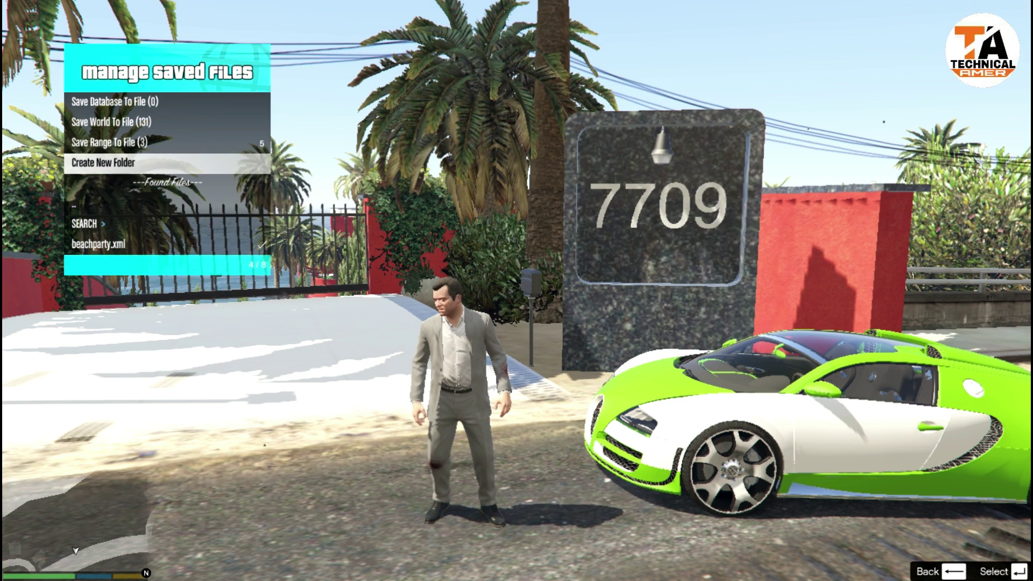
{"action": "key", "text": "Down"}
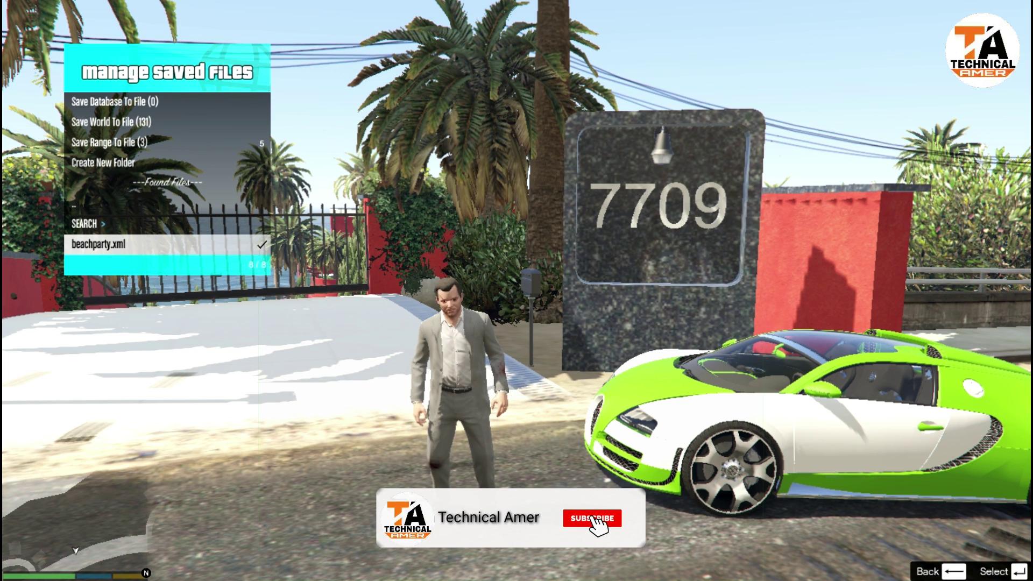
{"action": "key", "text": "Return"}
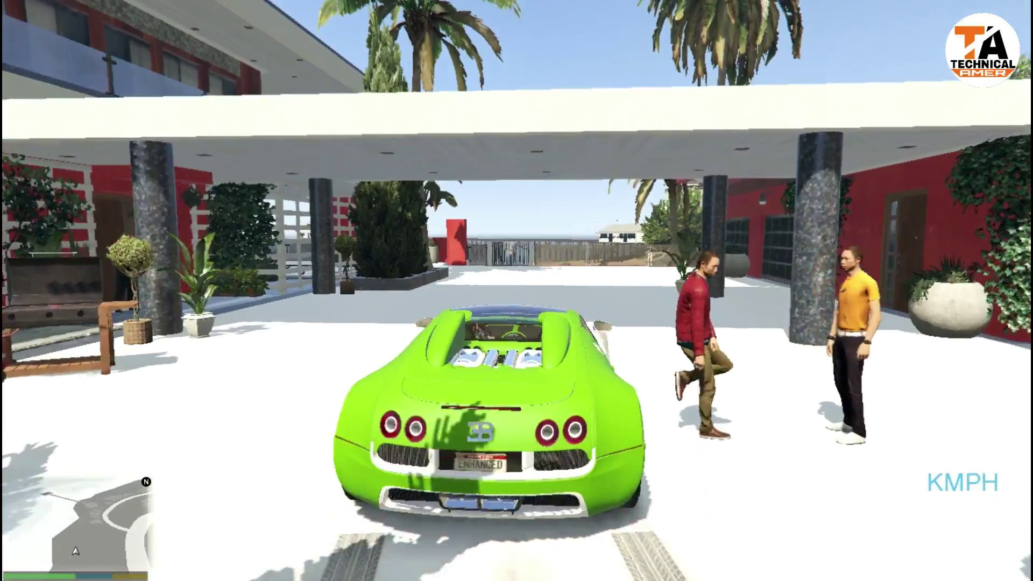
{"action": "key", "text": "w"}
{"action": "key", "text": "w"}
{"action": "key", "text": "a"}
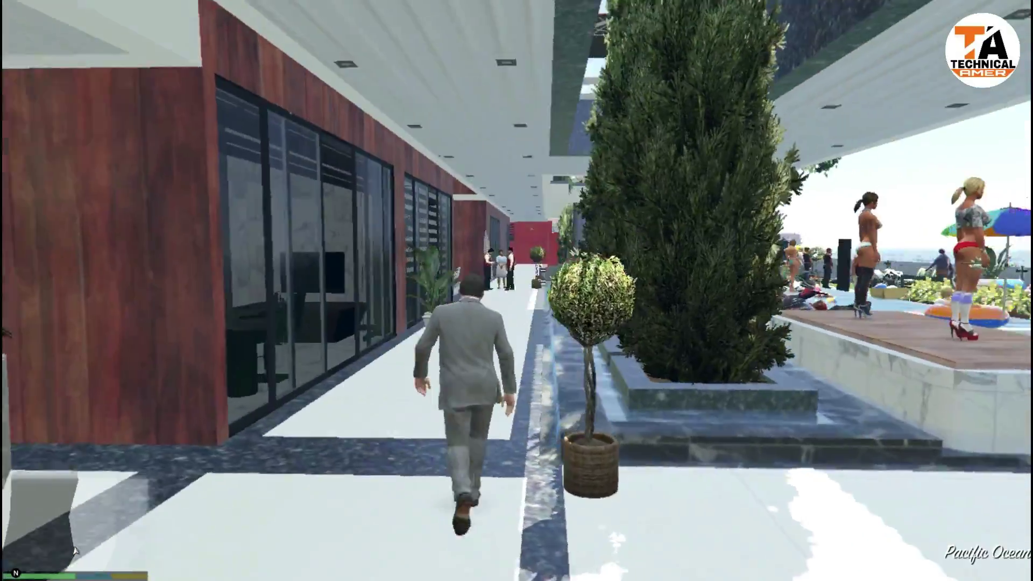
{"action": "key", "text": "w"}
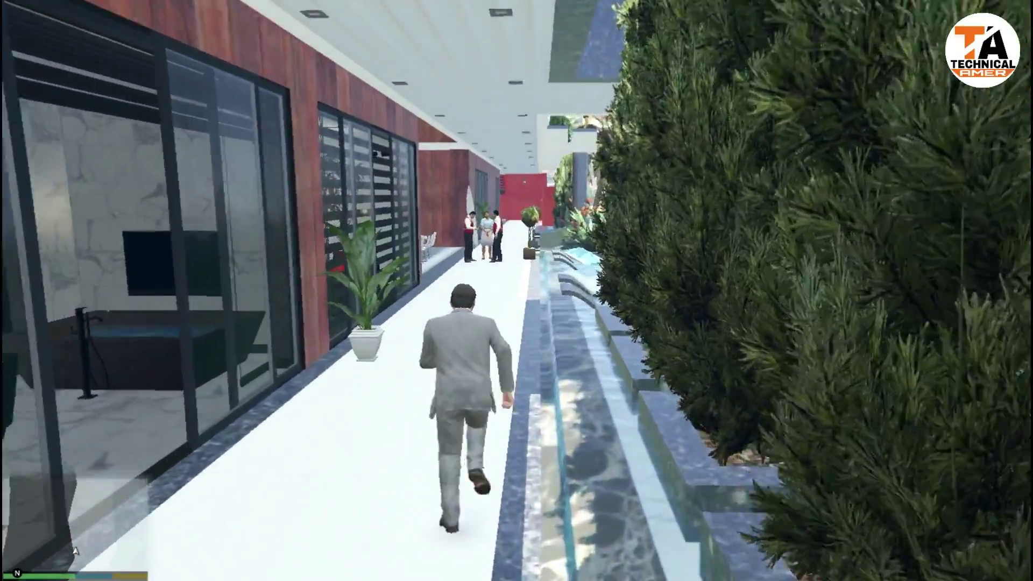
{"action": "key", "text": "w"}
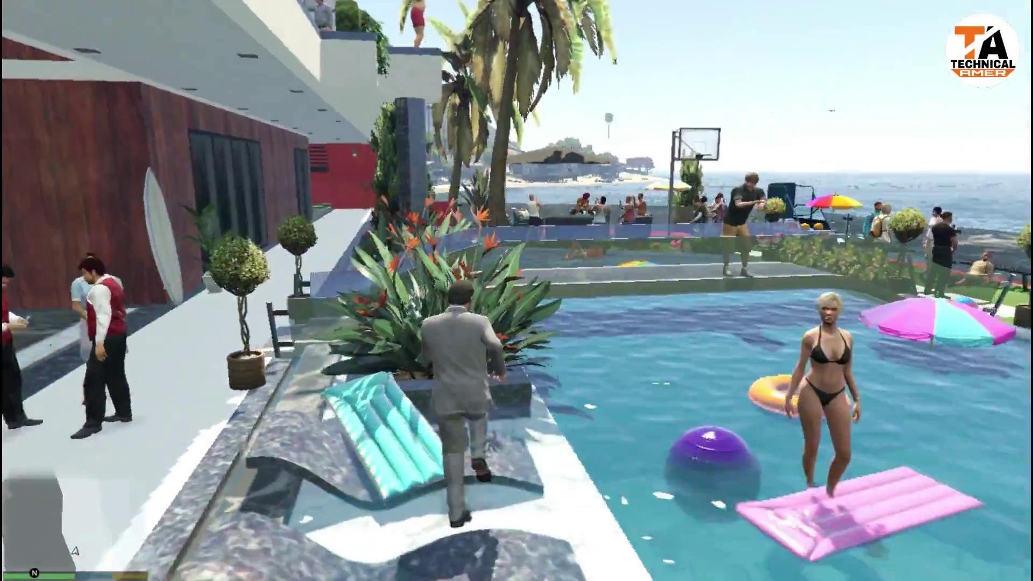
{"action": "key", "text": "w"}
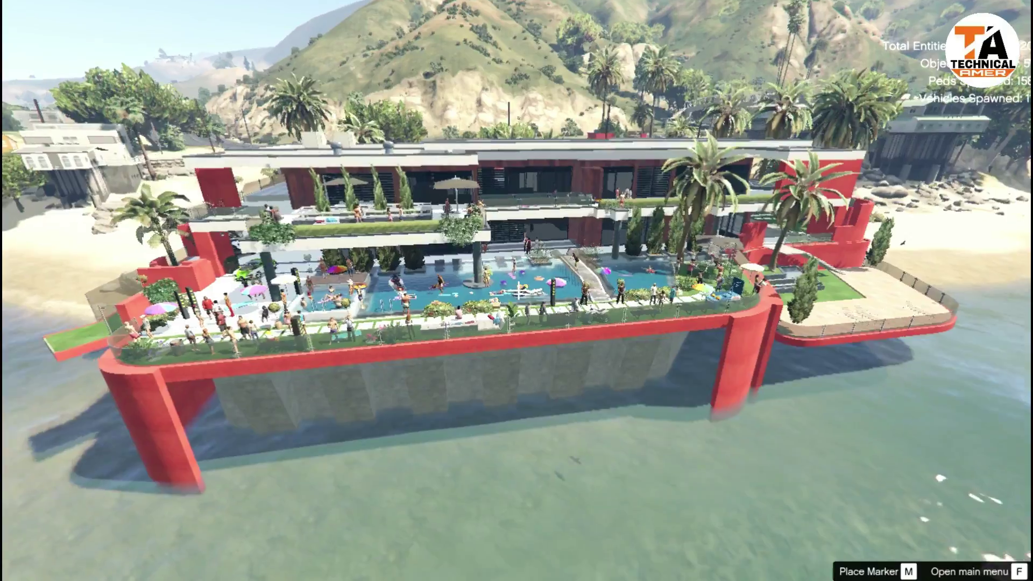
Fly the Spooner Mode camera around the seaside villa to inspect the party guests and props at the pool
{"action": "key", "text": "w"}
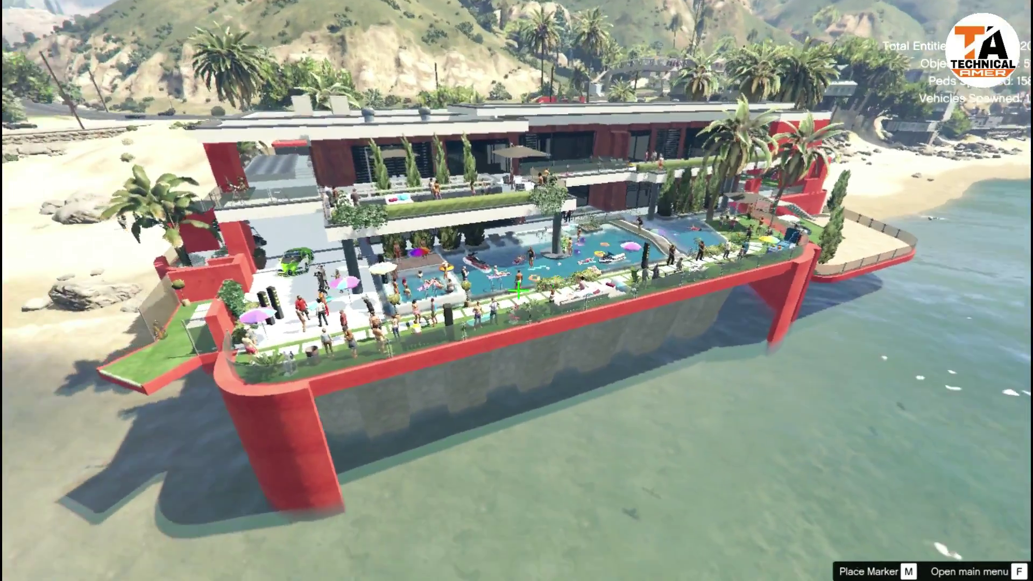
{"action": "key", "text": "d"}
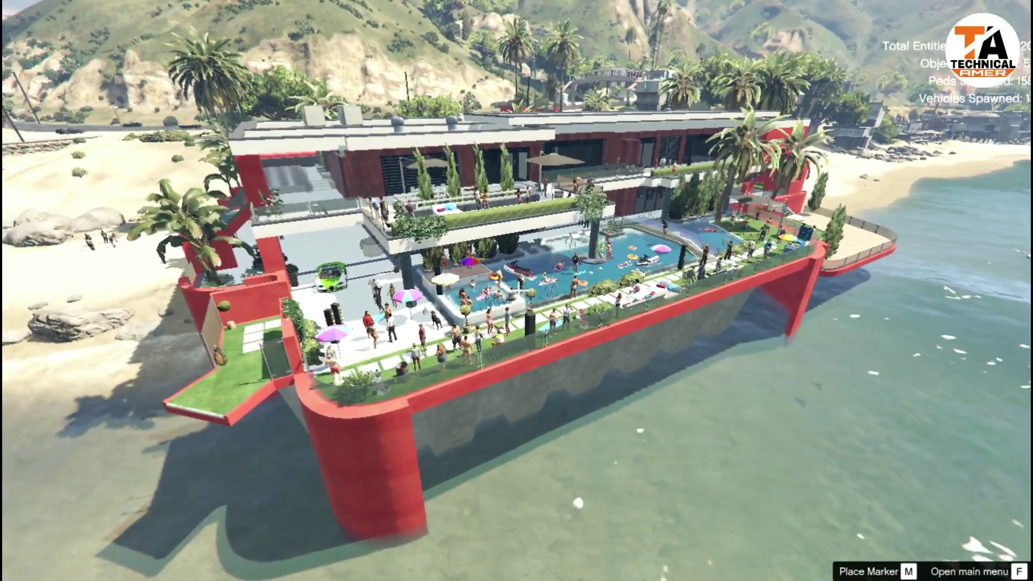
{"action": "key", "text": "w"}
{"action": "key", "text": "w"}
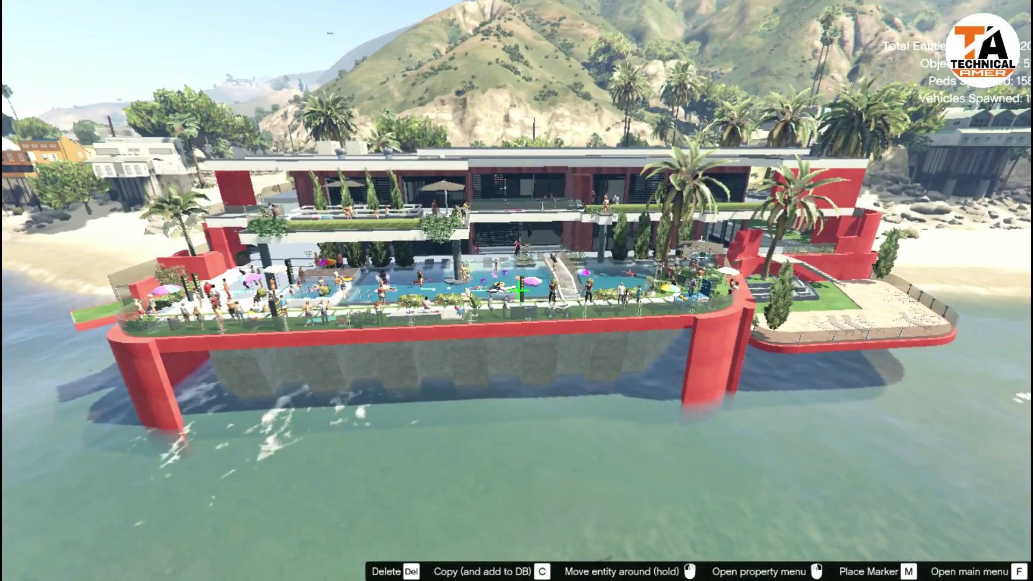
{"action": "key", "text": "d"}
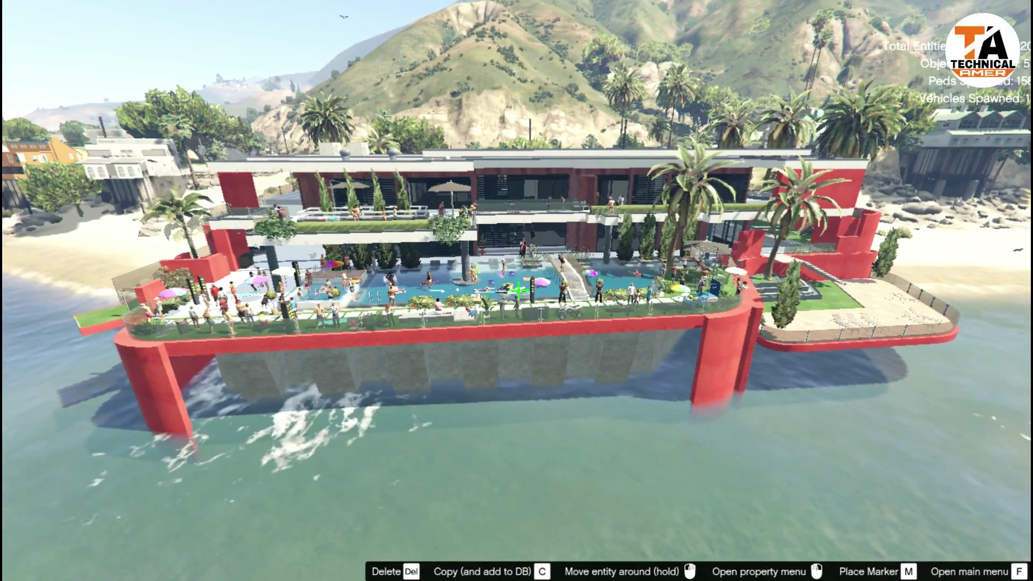
{"action": "key", "text": "w"}
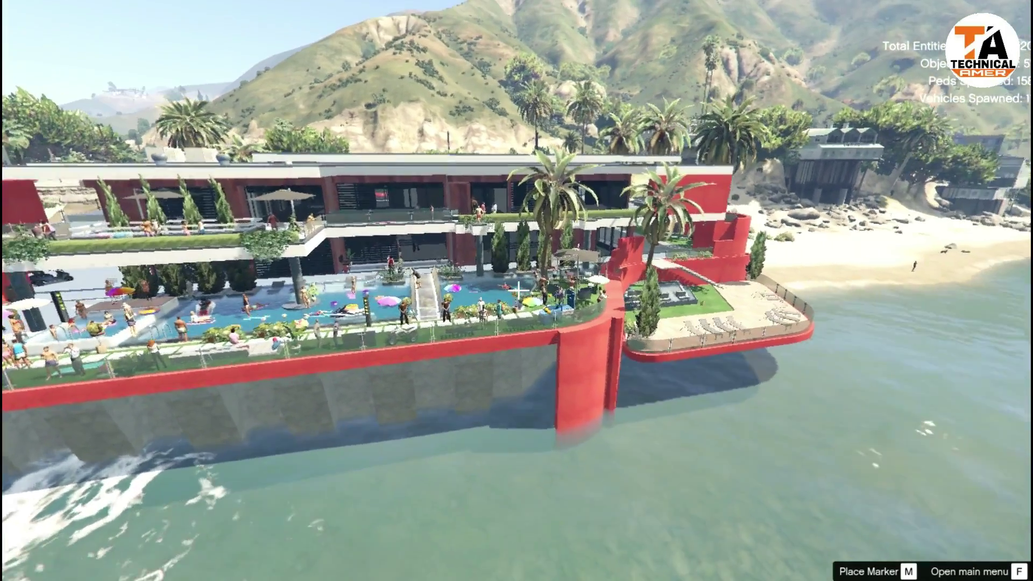
{"action": "key", "text": "w"}
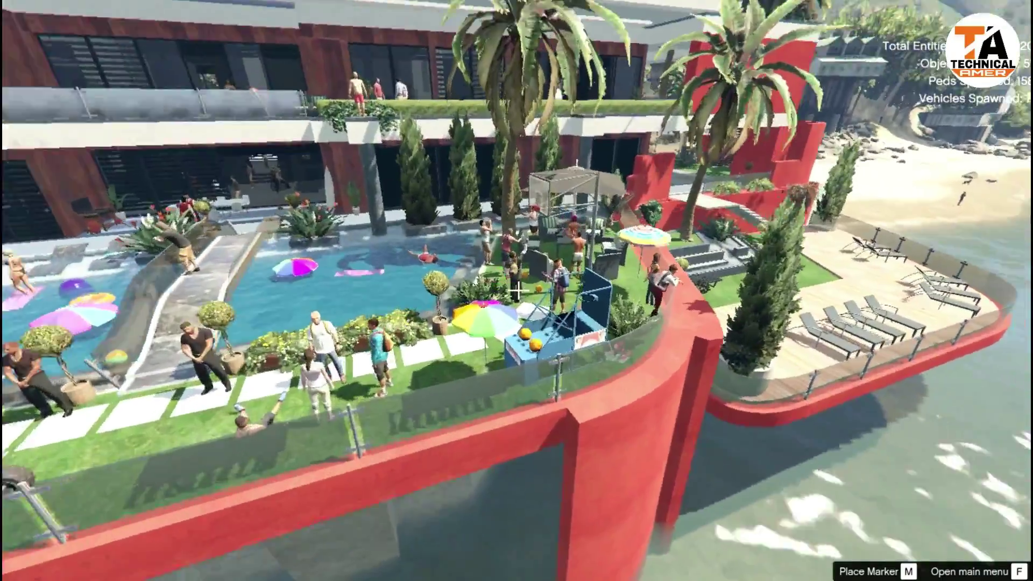
Fly the Spooner Mode camera from the pool to the paved courtyard with the outdoor dining table and on into the house
{"action": "key", "text": "w"}
{"action": "key", "text": "s"}
{"action": "key", "text": "w"}
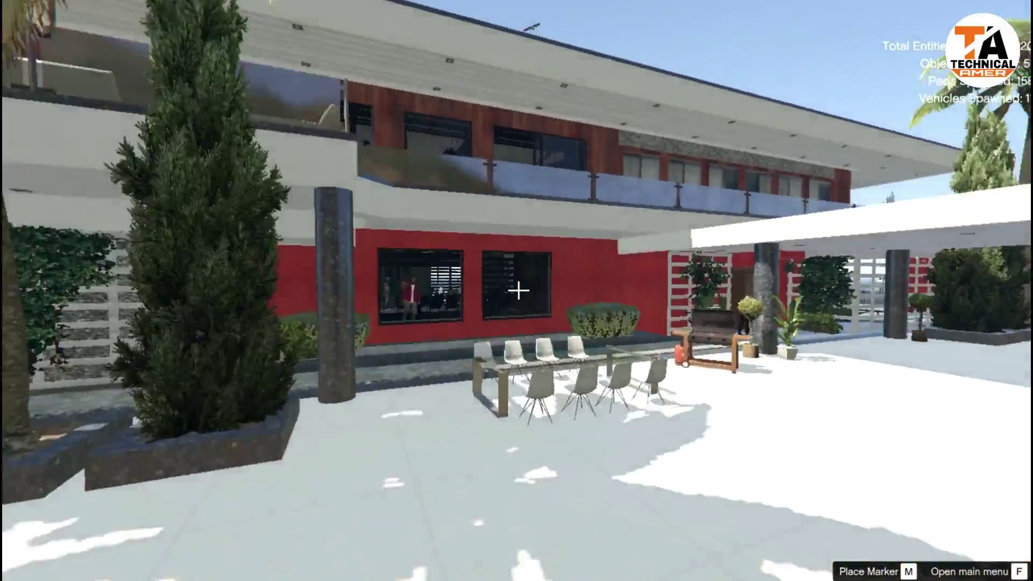
{"action": "key", "text": "w"}
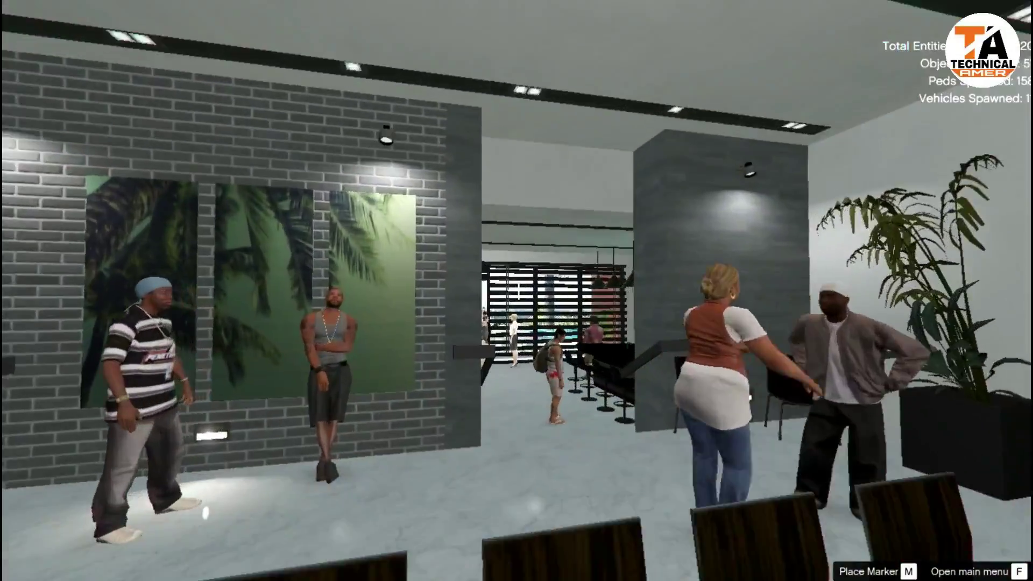
Inspect the guests and props along the villa's brick-walled hallway and throughout the kitchen
{"action": "key", "text": "s"}
{"action": "key", "text": "w"}
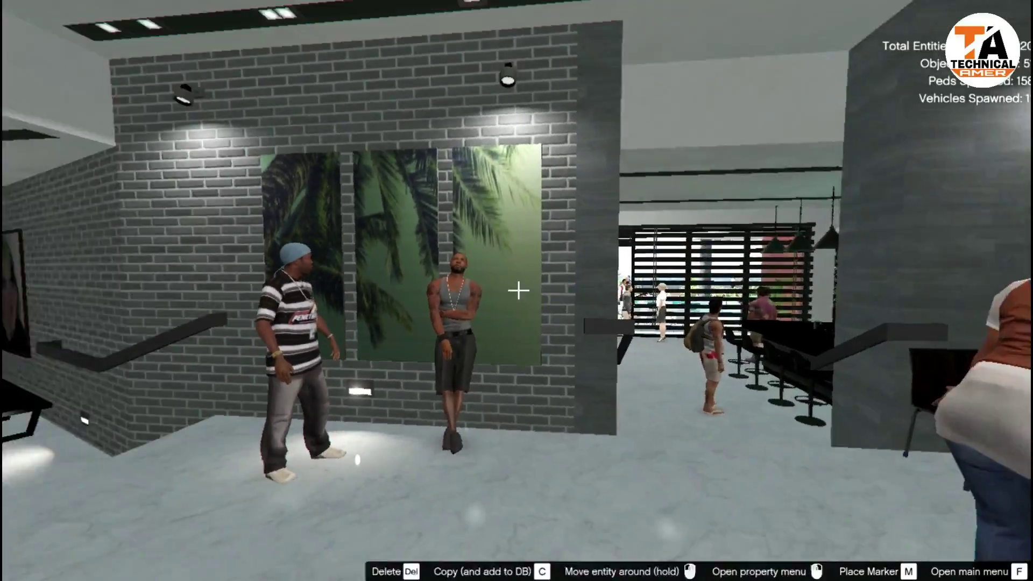
{"action": "key", "text": "w"}
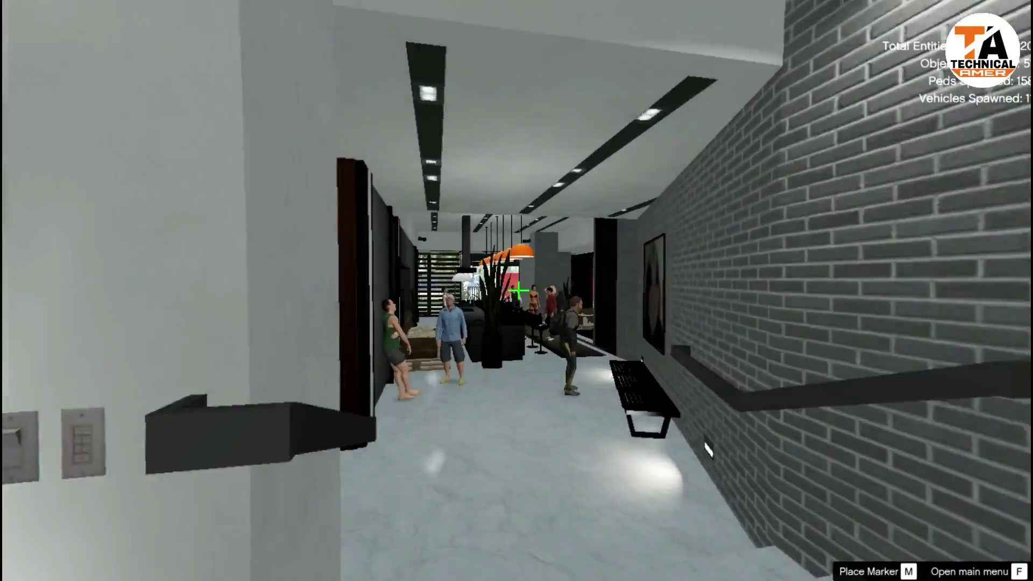
{"action": "key", "text": "w"}
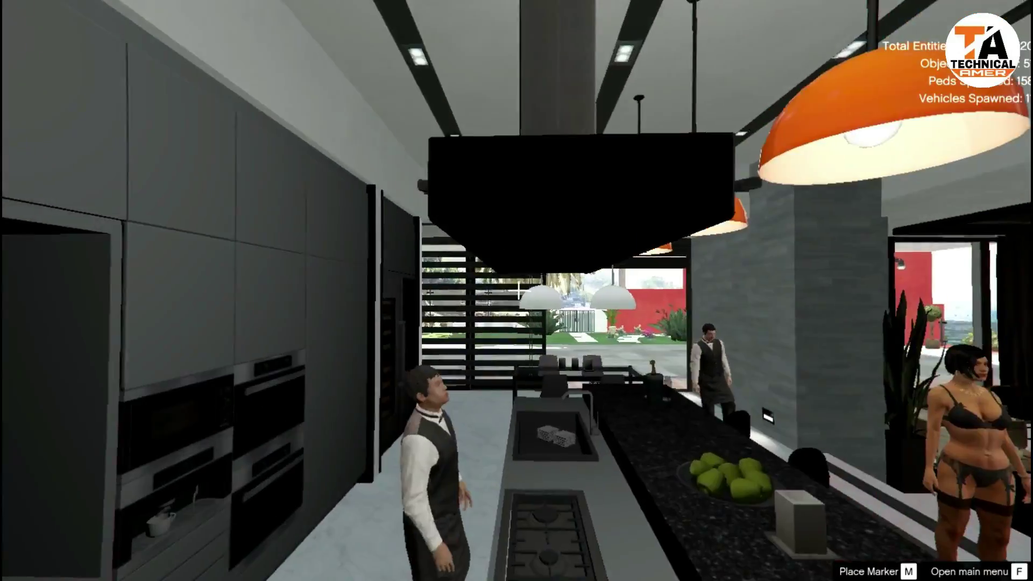
{"action": "key", "text": "w"}
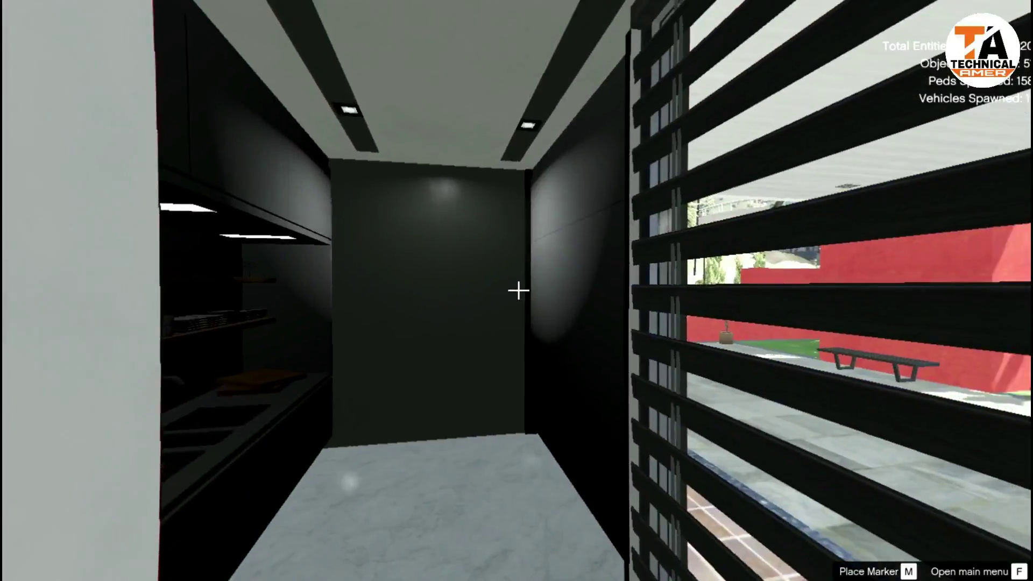
{"action": "key", "text": "w"}
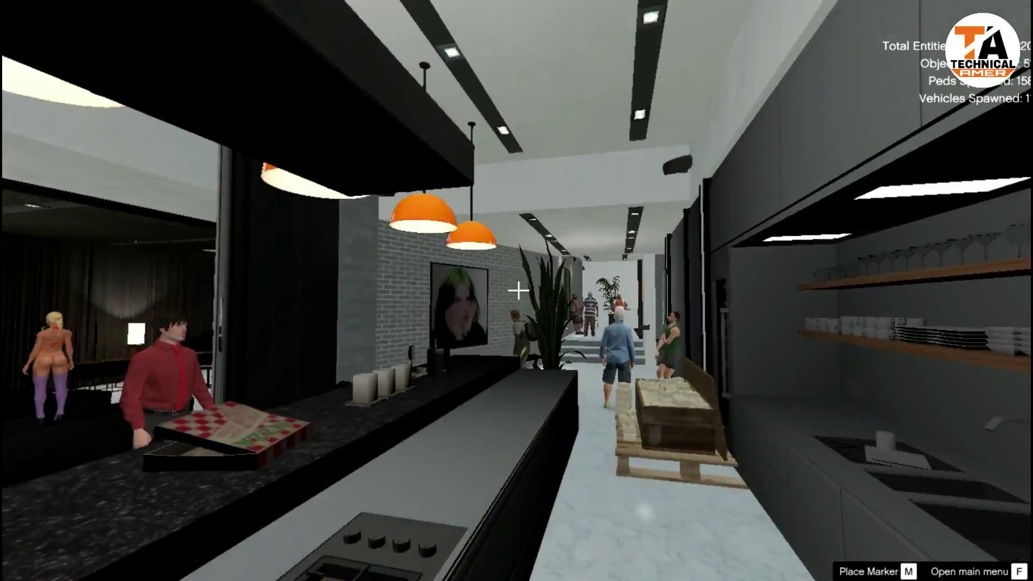
Move the camera back through the hallway to examine the indoor bar, its bartender and the guests beside it
{"action": "key", "text": "w"}
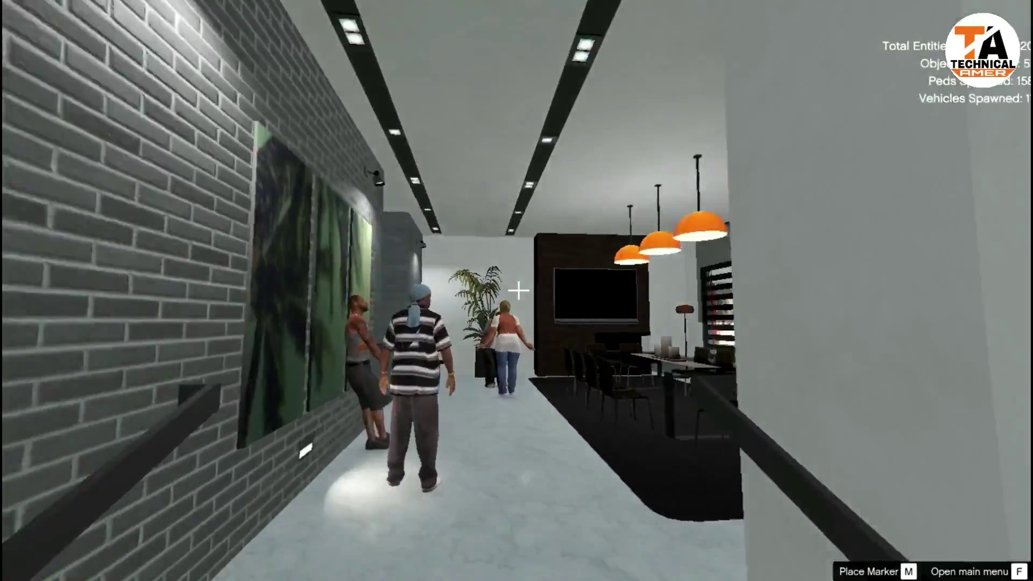
{"action": "key", "text": "w"}
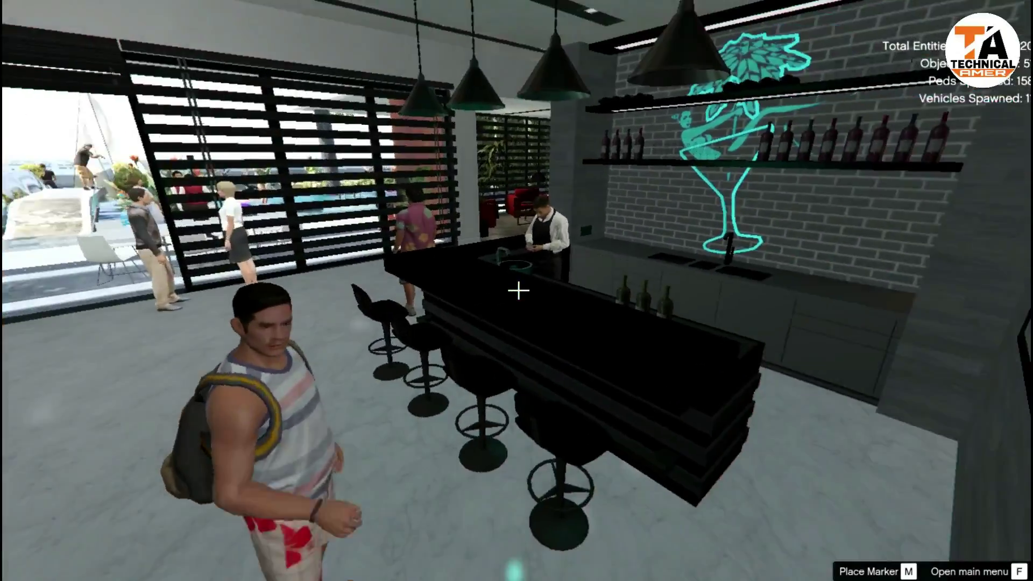
{"action": "key", "text": "w"}
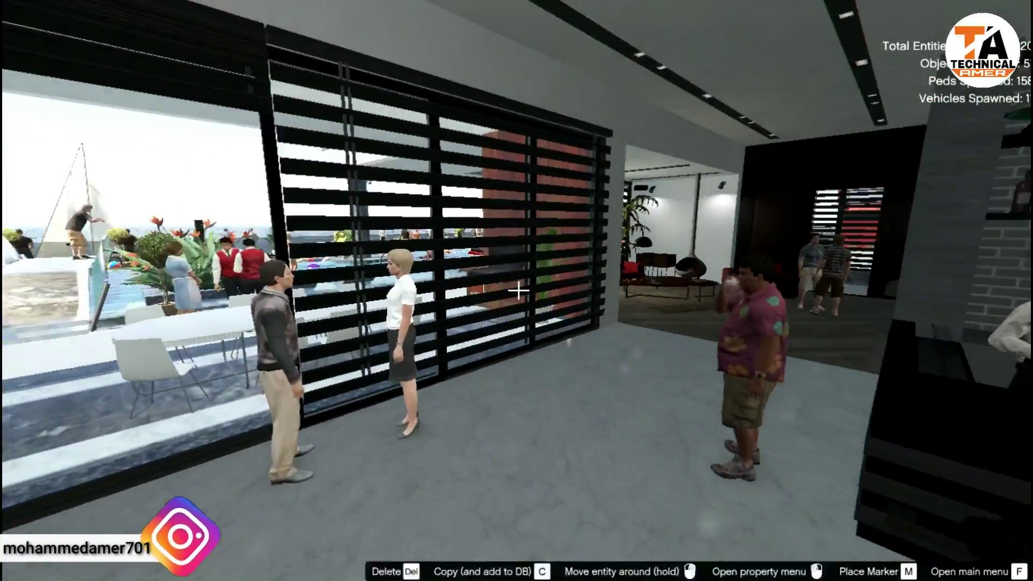
Examine the covered ground-floor patio and follow it past the parked cart to the outdoor staircase
{"action": "key", "text": "w"}
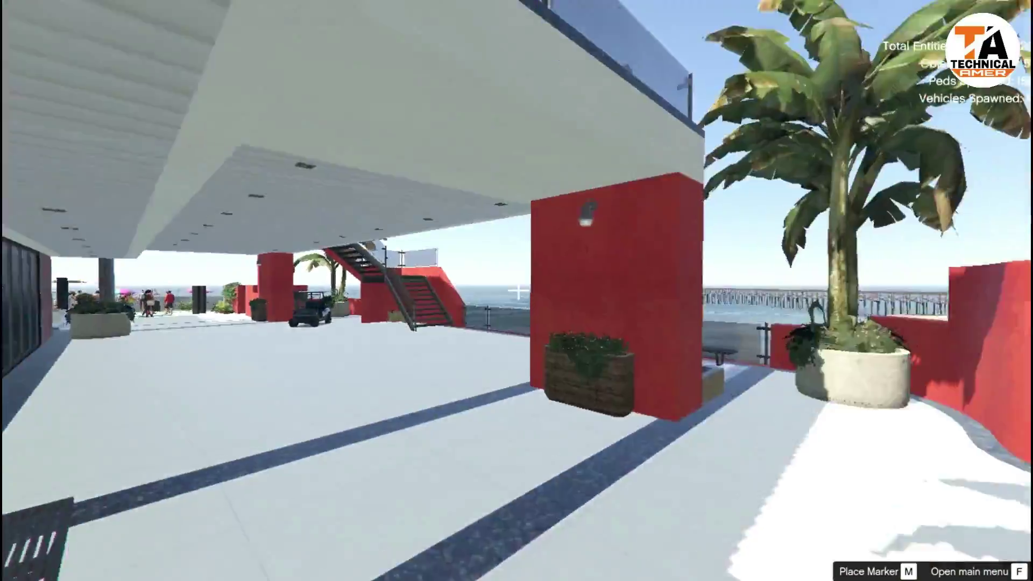
{"action": "key", "text": "w"}
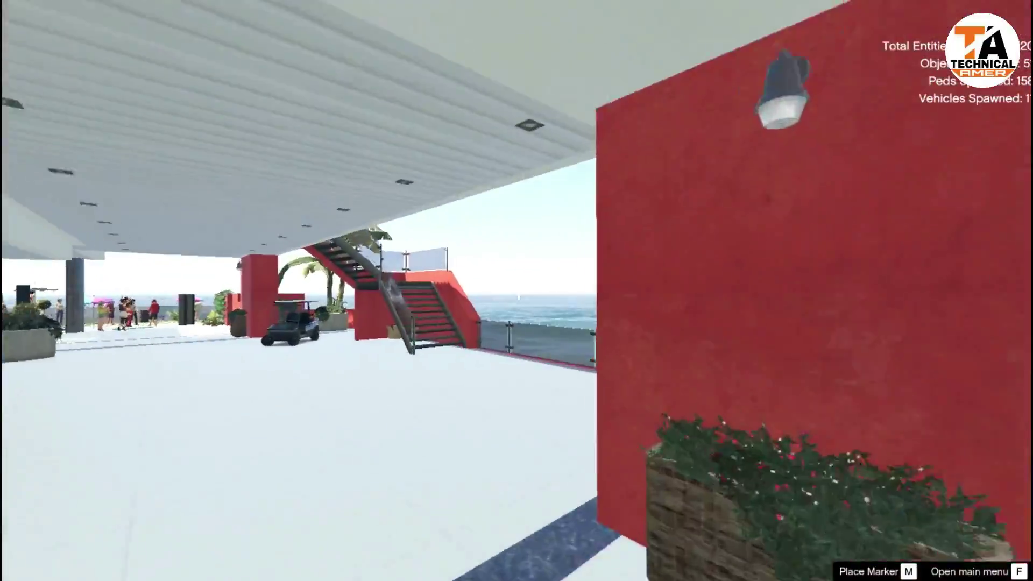
{"action": "key", "text": "w"}
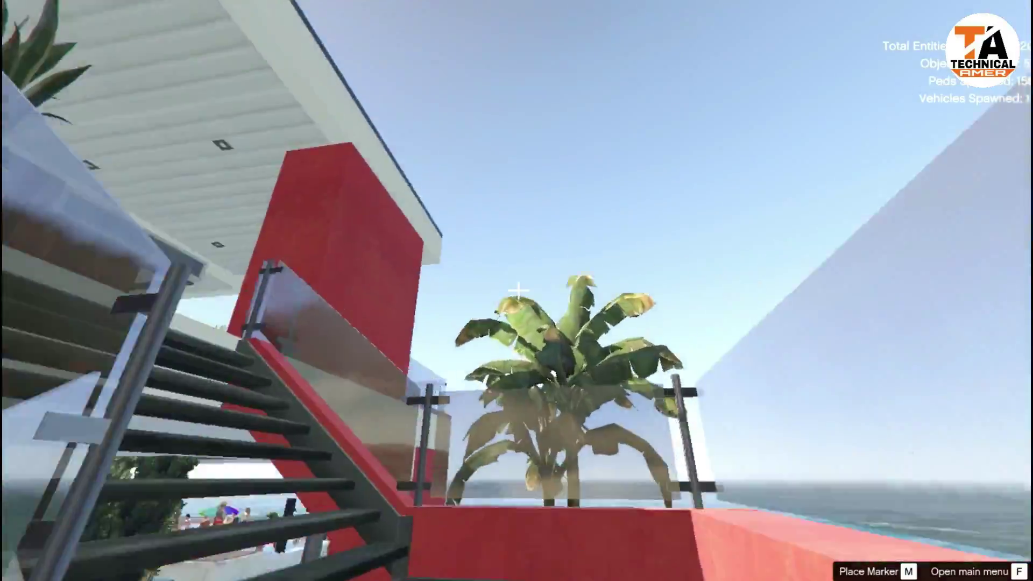
Fly up to the upper terrace and along the balcony to check the guests, loungers and sea-facing seating
{"action": "key", "text": "w"}
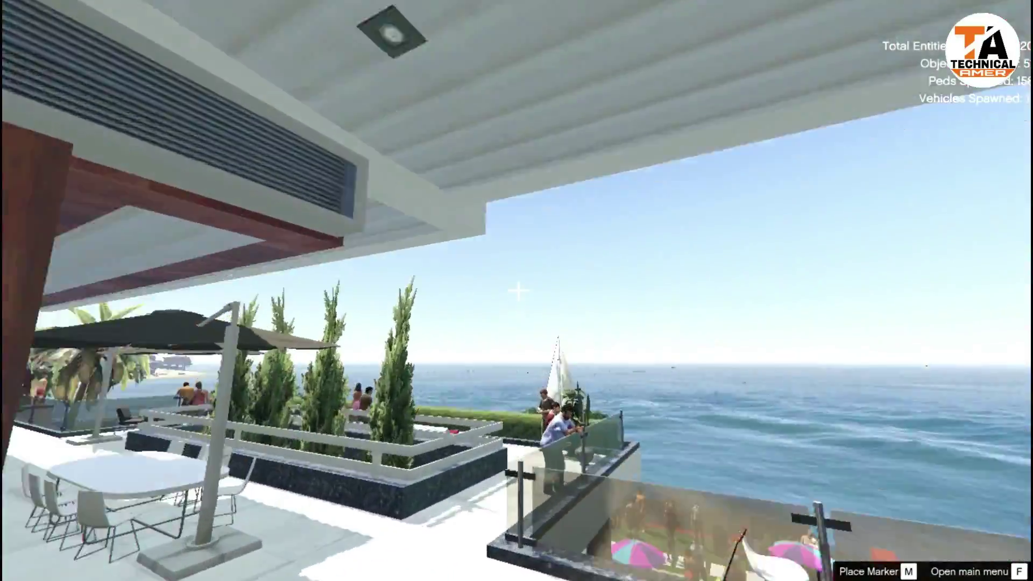
{"action": "key", "text": "w"}
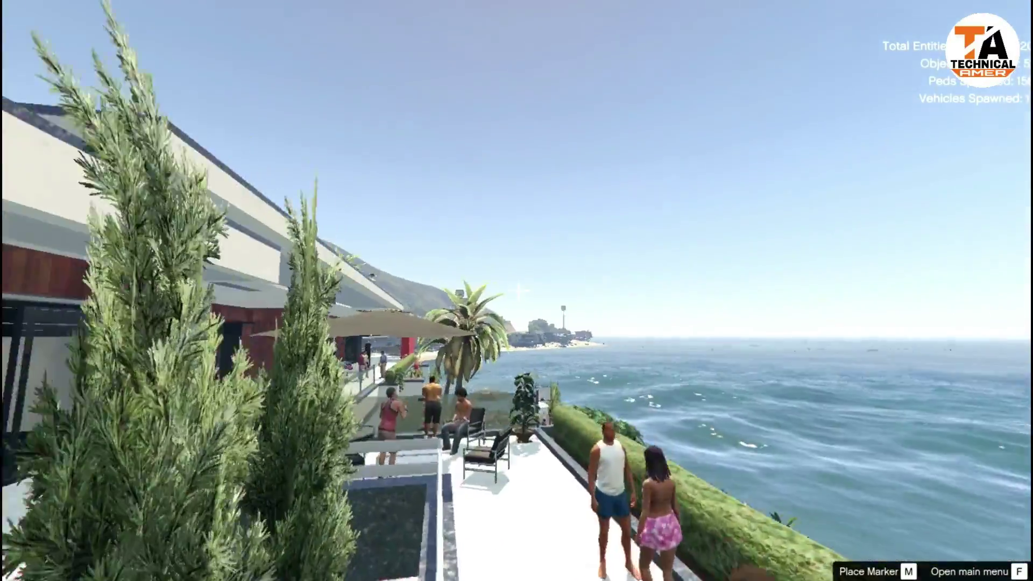
{"action": "key", "text": "w"}
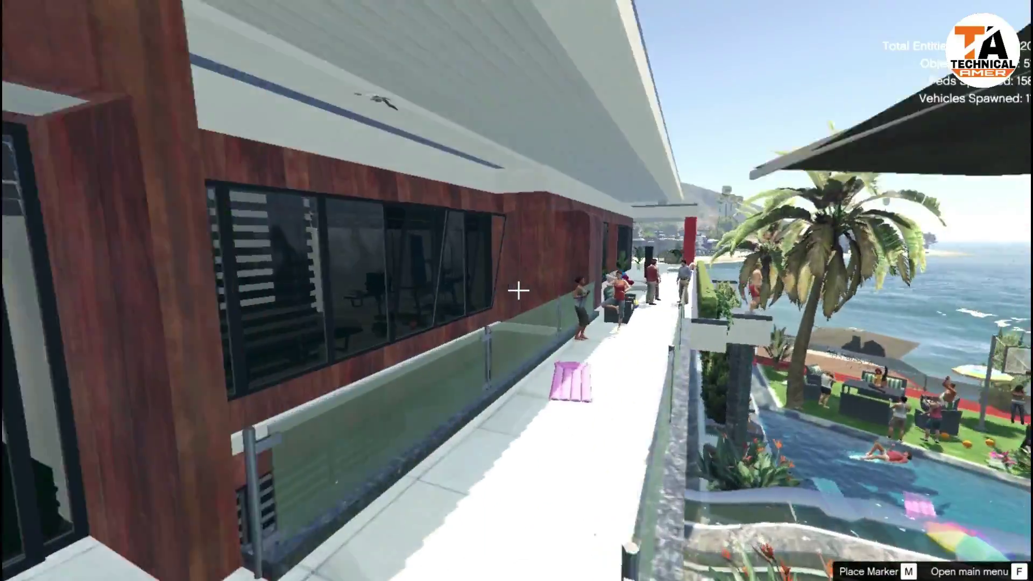
{"action": "key", "text": "w"}
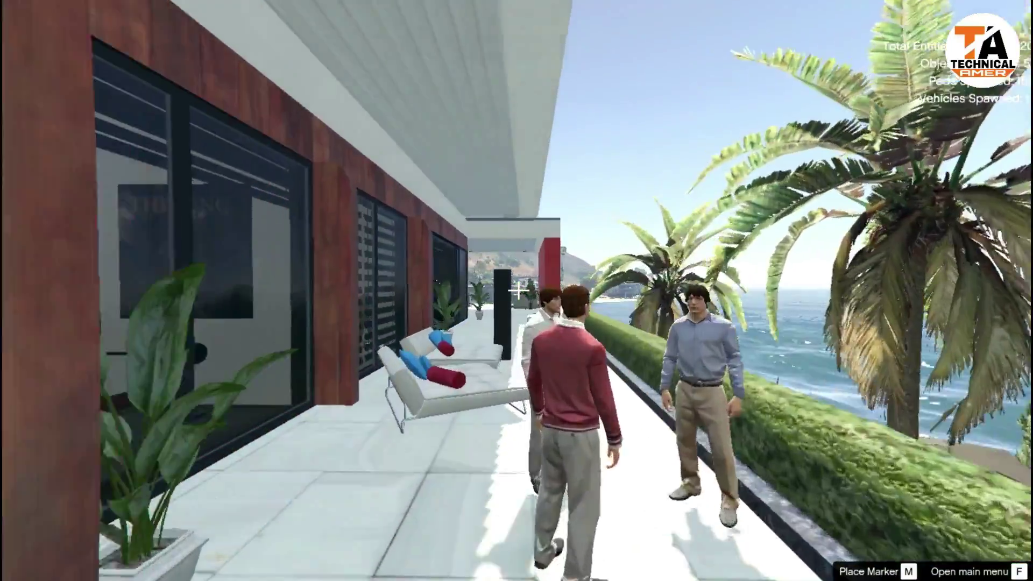
{"action": "key", "text": "w"}
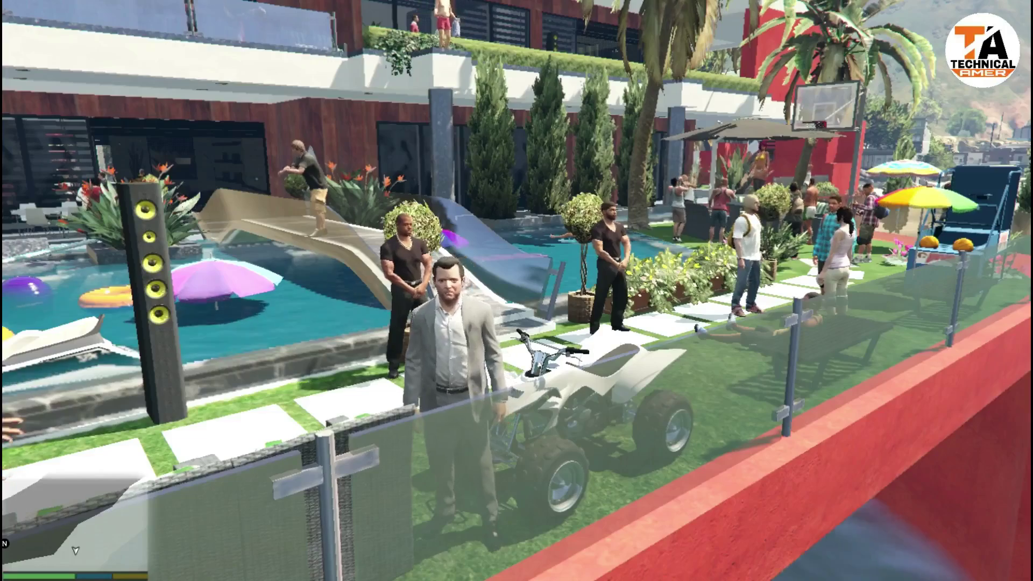